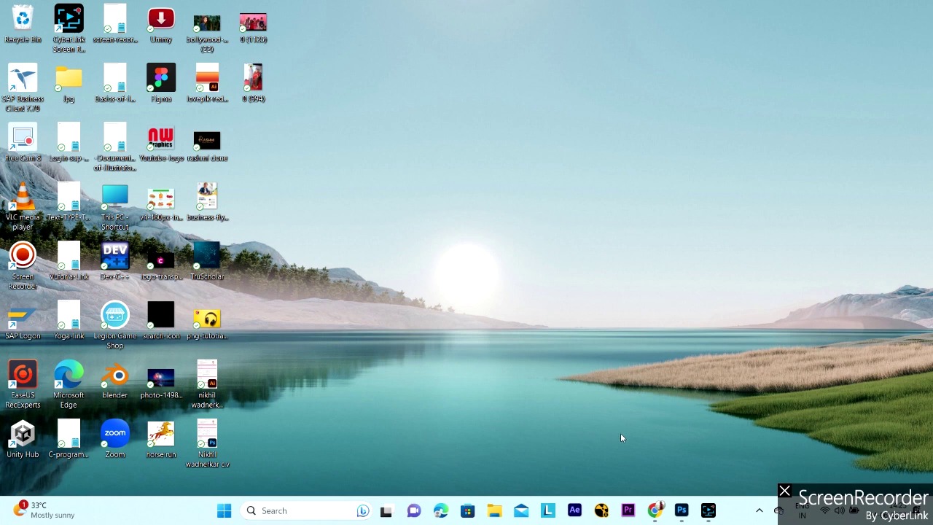
Launch Photoshop and set up a new 1600 × 800 px, 72 ppi RGB document with a black background.
click(681, 511)
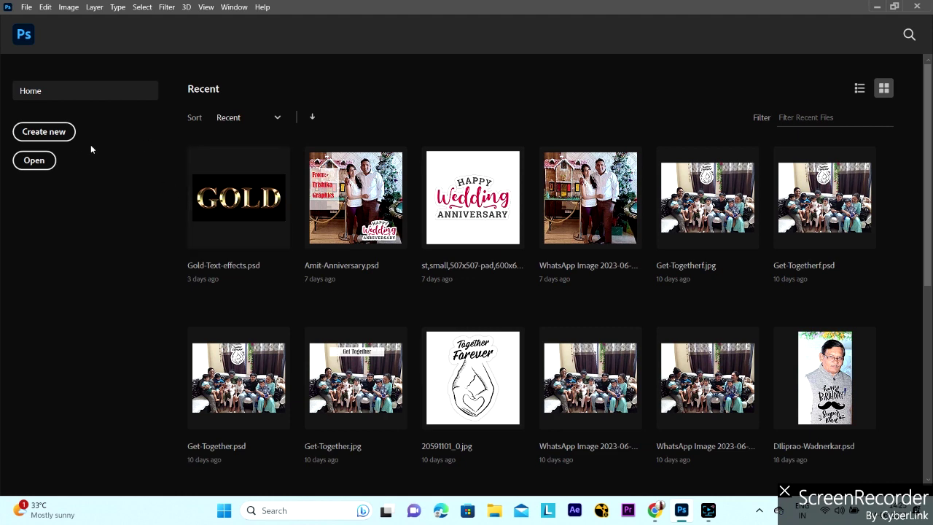
click(57, 133)
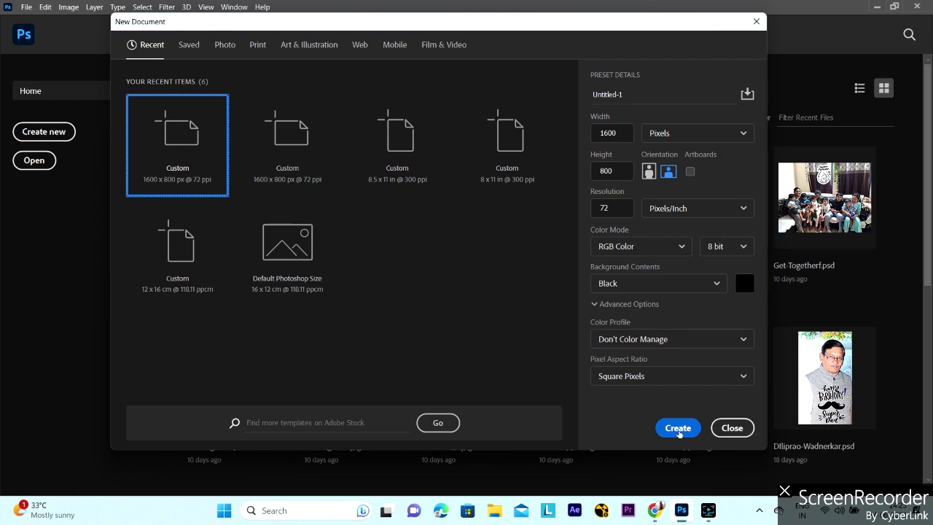
Create the black 1600×800 document and type TEXT on a new type layer.
click(678, 429)
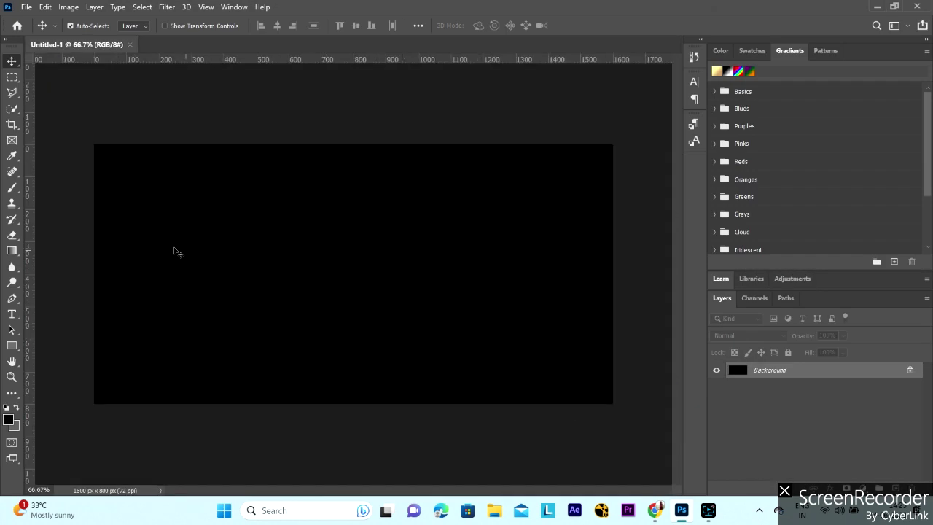
click(11, 315)
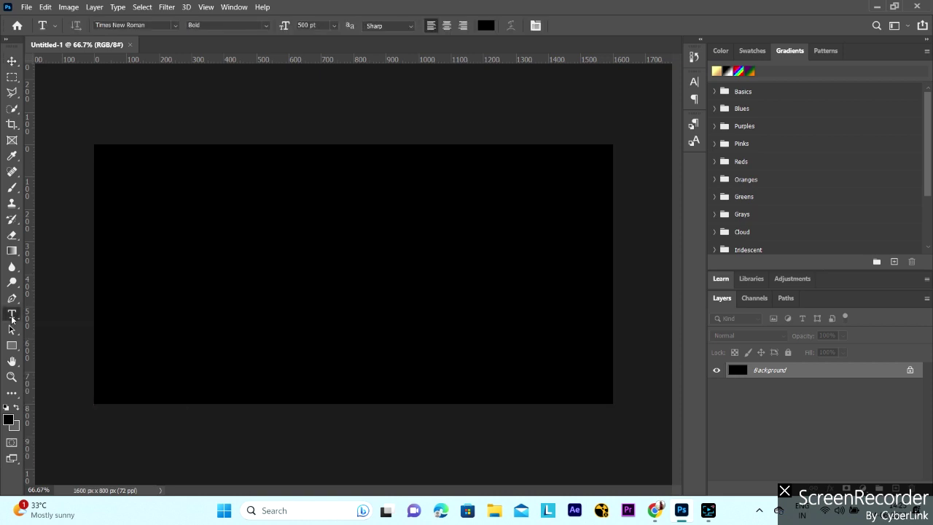
click(178, 300)
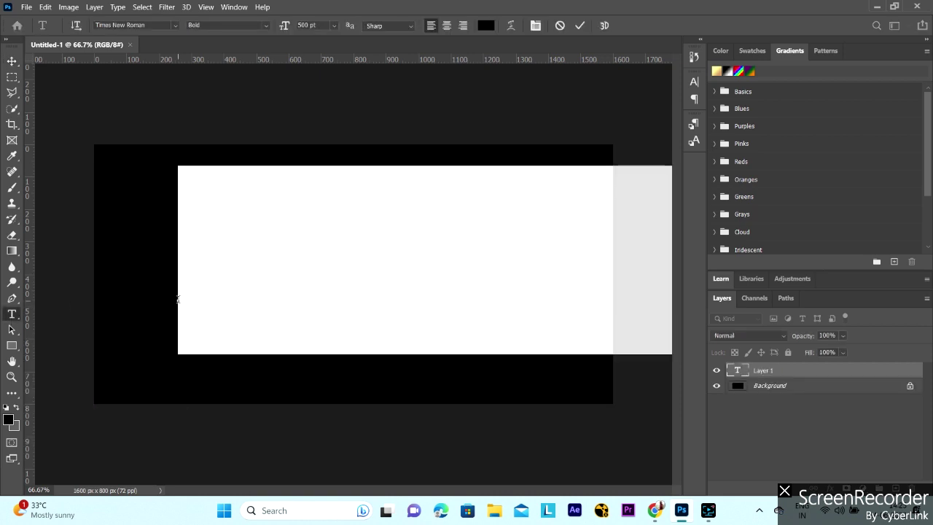
text(TEXT)
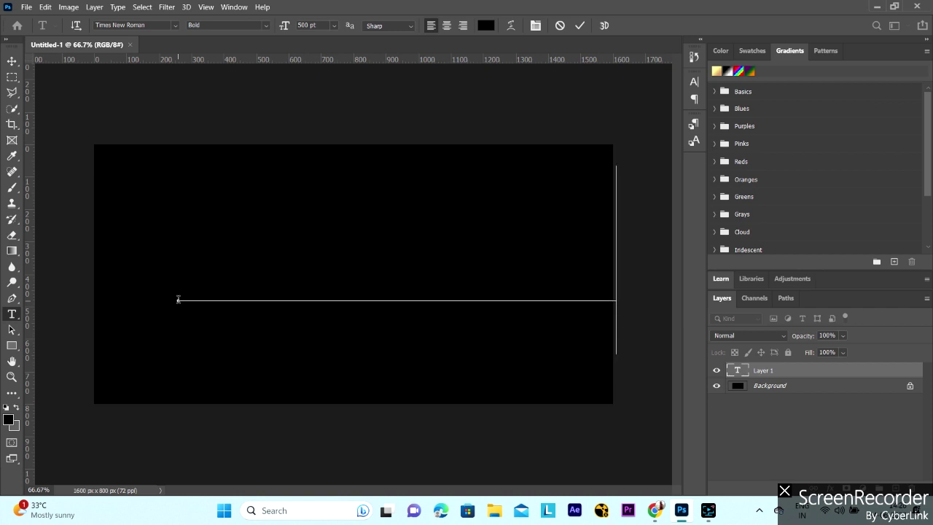
Select the typed TEXT and colour it white.
key(shift+Left)
key(shift+Left)
key(shift+Left)
key(shift+Left)
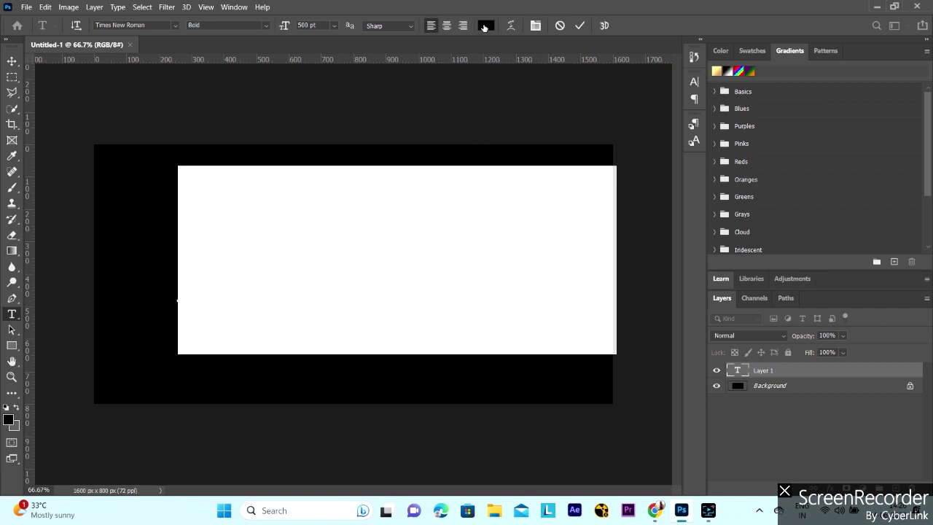
click(488, 27)
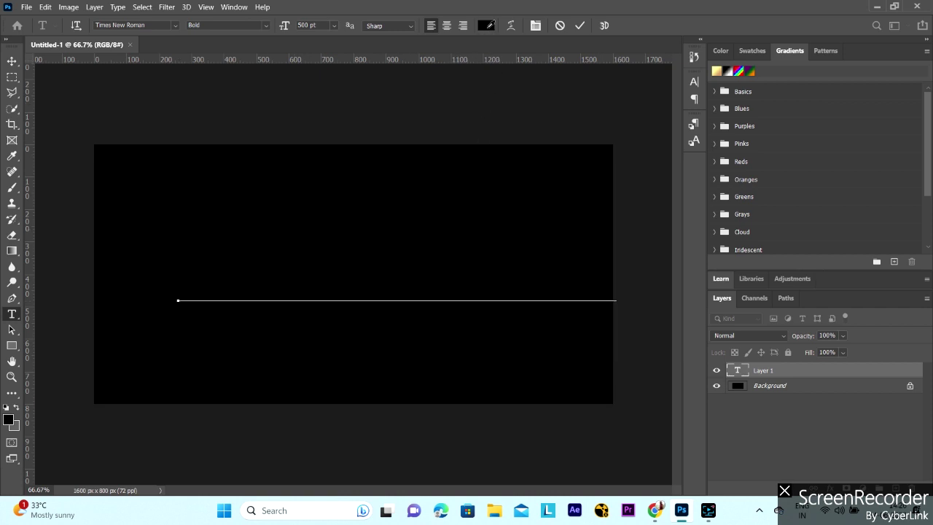
click(541, 149)
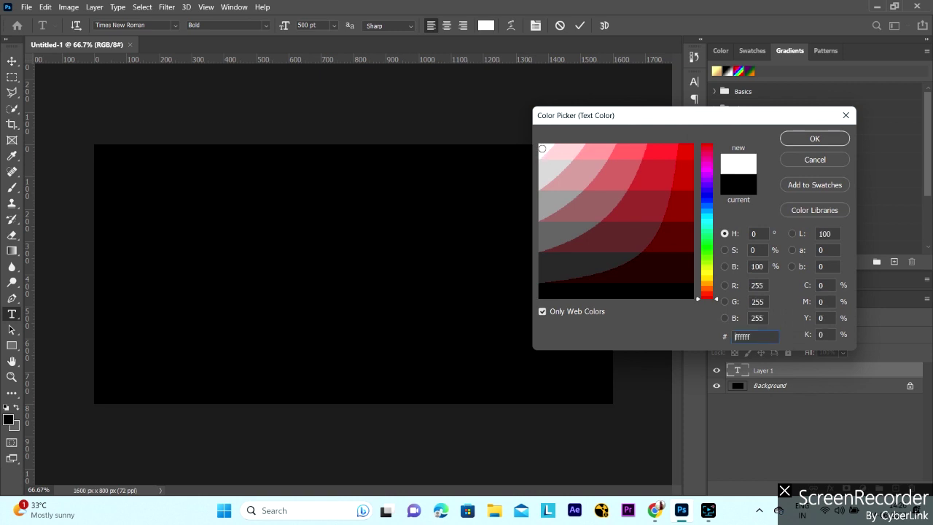
click(798, 144)
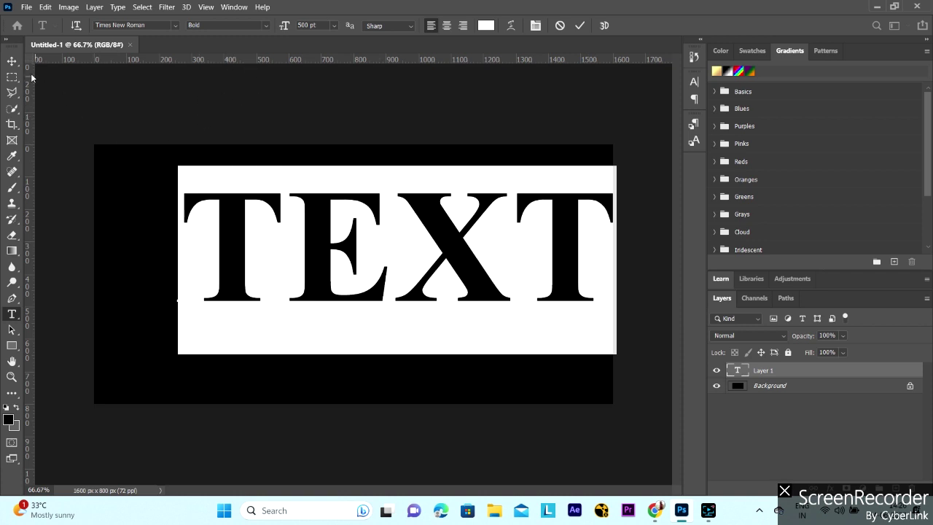
Commit the text and align the TEXT layer to the canvas's vertical and horizontal centres.
click(13, 62)
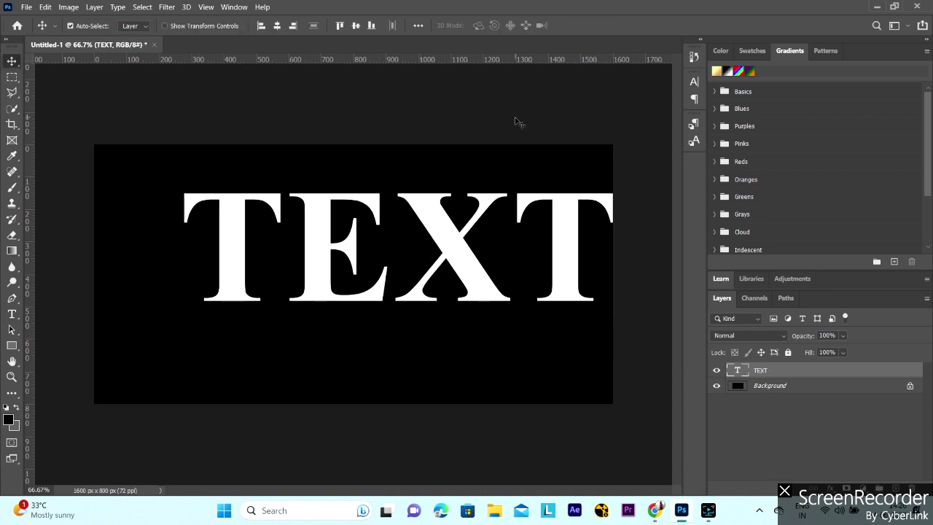
click(419, 25)
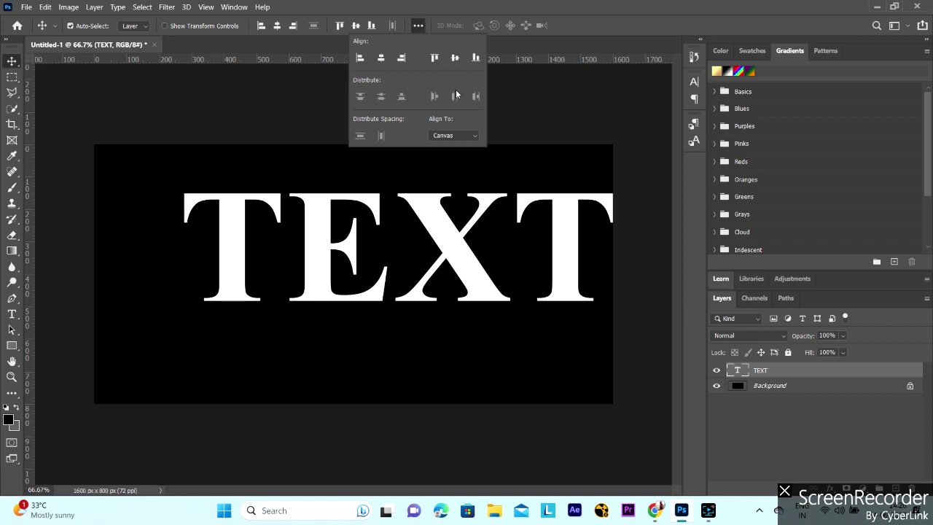
click(455, 58)
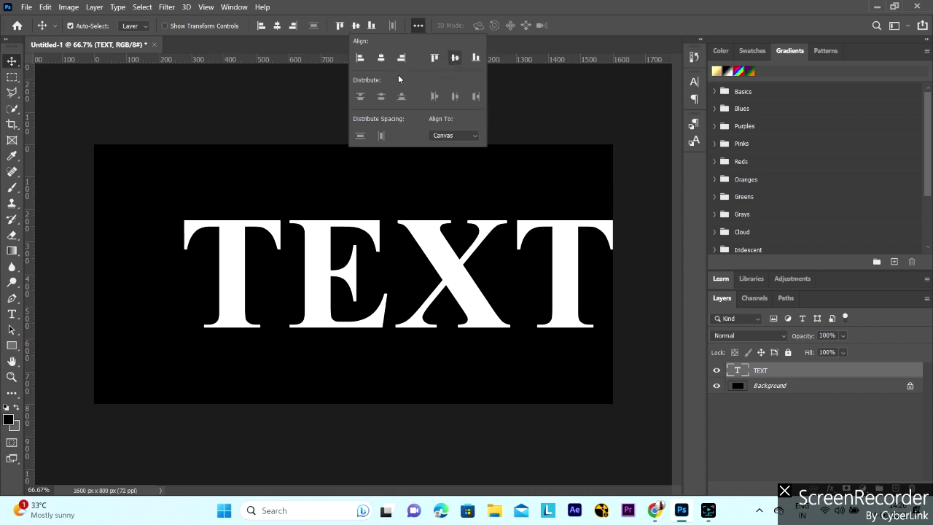
click(380, 59)
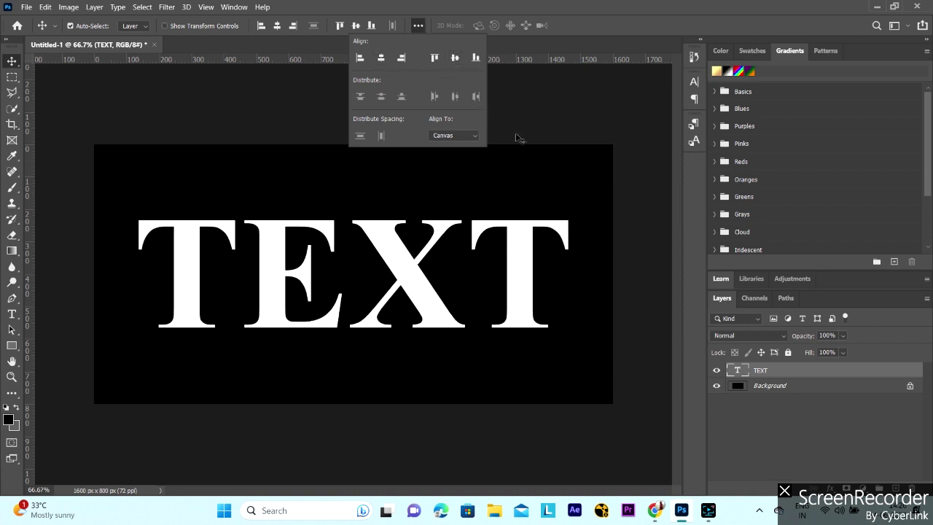
click(511, 108)
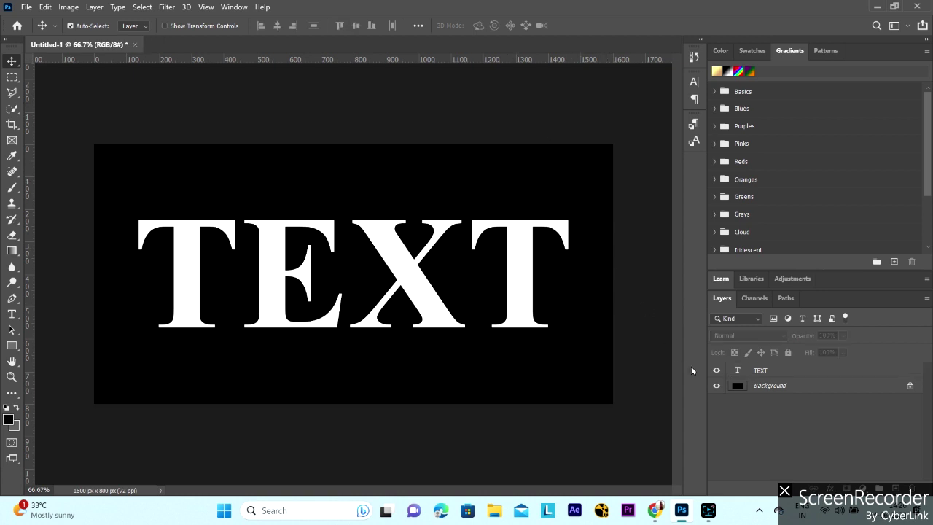
Convert the TEXT layer to a smart object and open its contents as TEXT.psb.
click(772, 373)
right_click(772, 373)
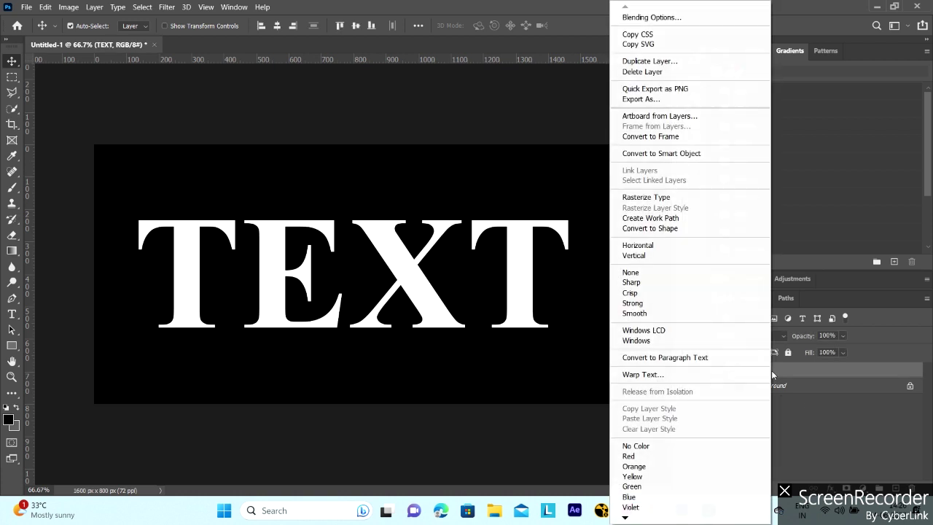
click(706, 153)
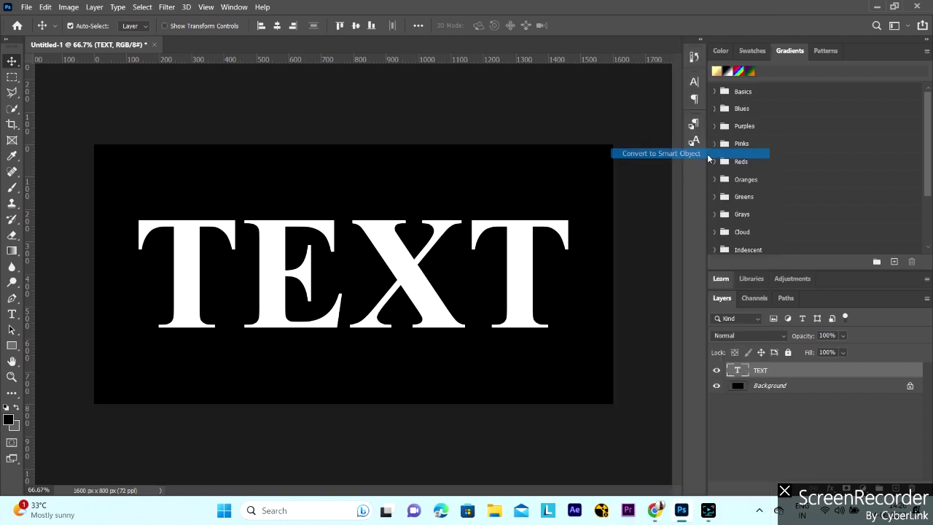
double_click(743, 373)
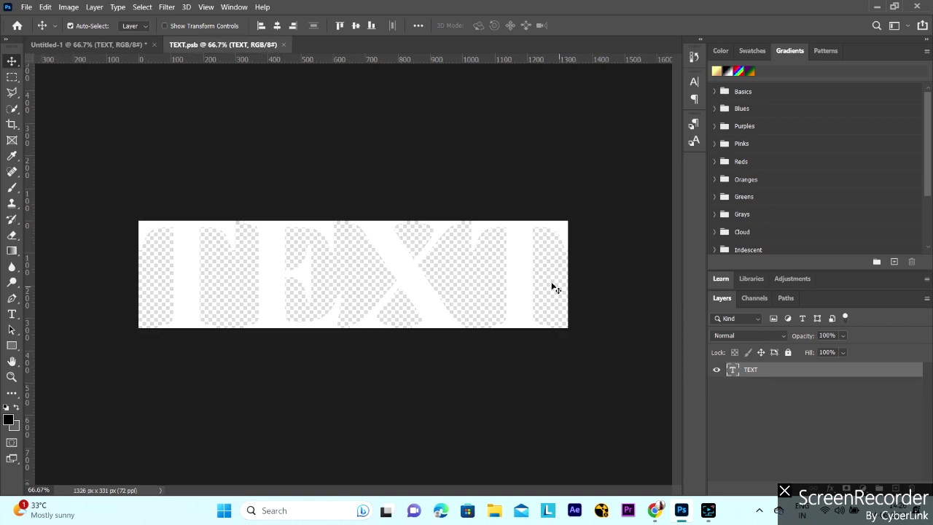
Replace the word TEXT with BLUR inside the smart object.
click(11, 319)
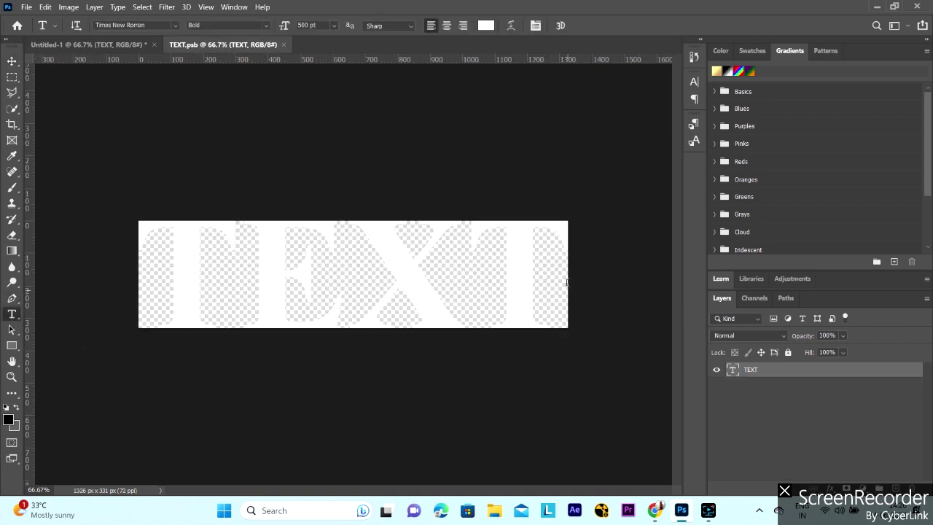
drag(551, 274, 180, 275)
text(B)
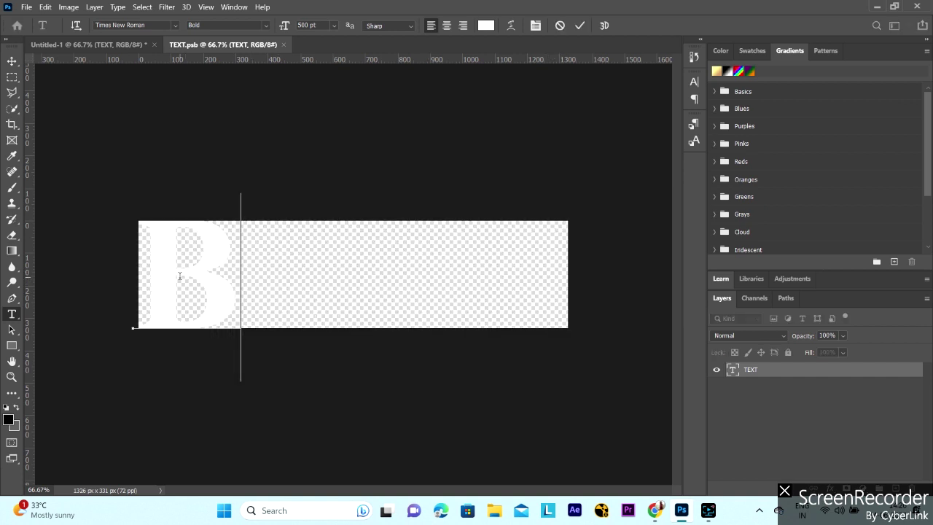
text(LUR)
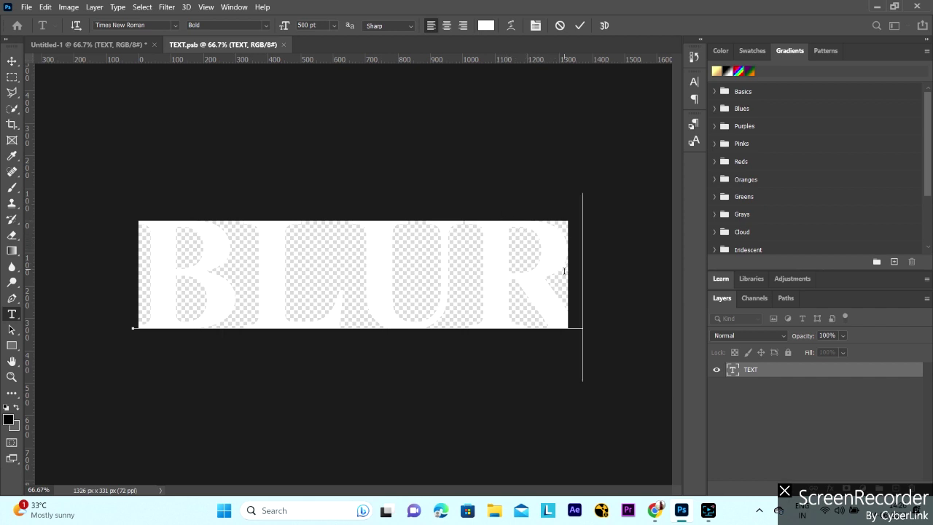
Colour the BLUR text black.
drag(565, 269, 160, 265)
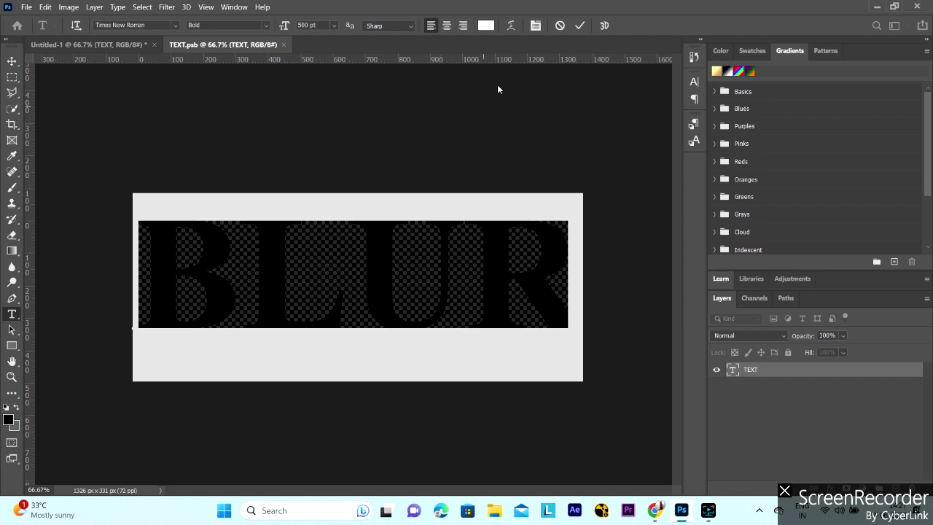
click(487, 26)
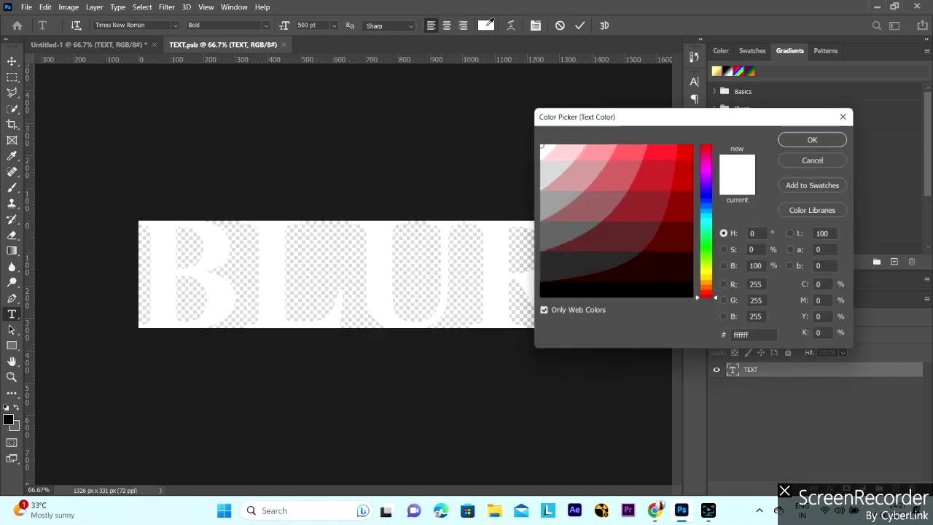
click(545, 292)
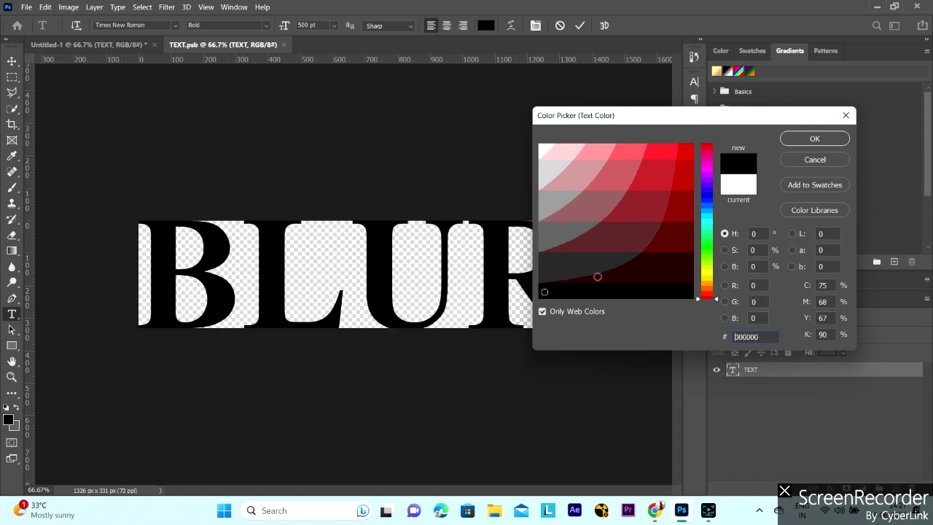
click(817, 139)
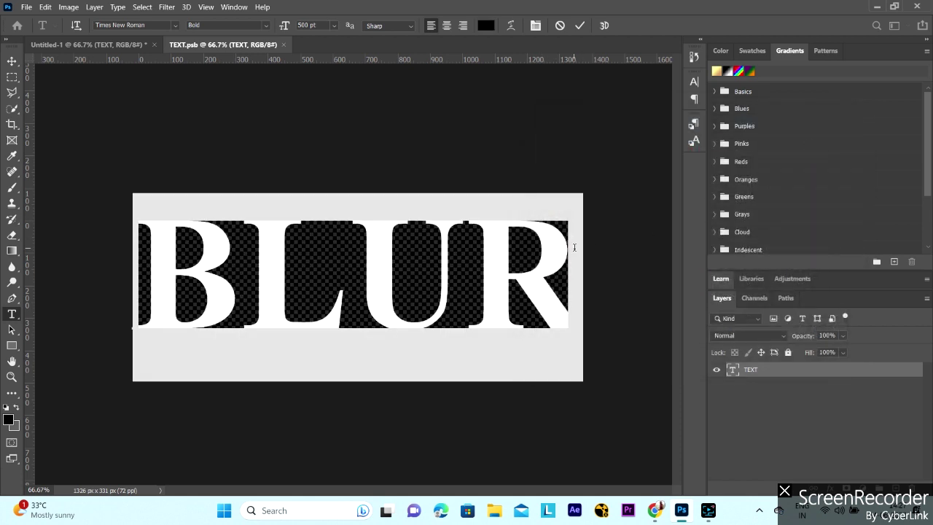
click(574, 248)
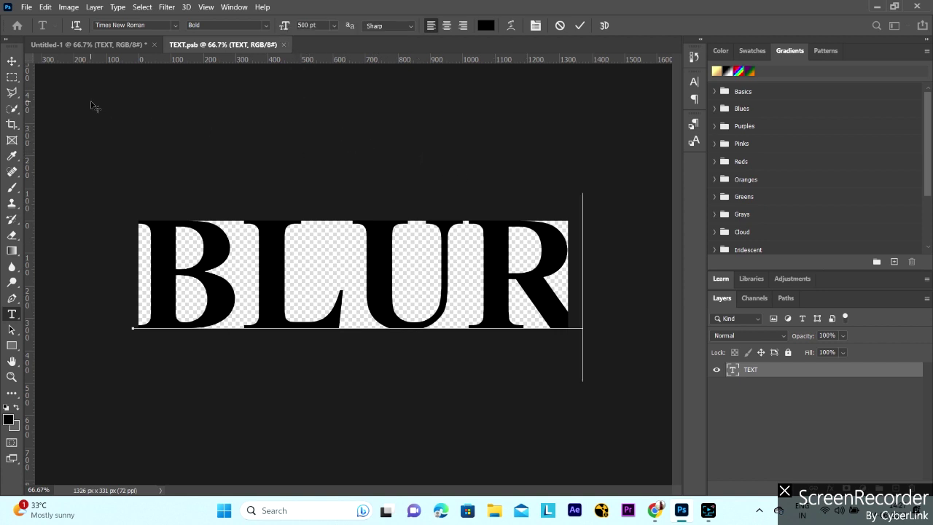
Save and close TEXT.psb, then delete the TEXT smart object layer, leaving only Background.
click(10, 62)
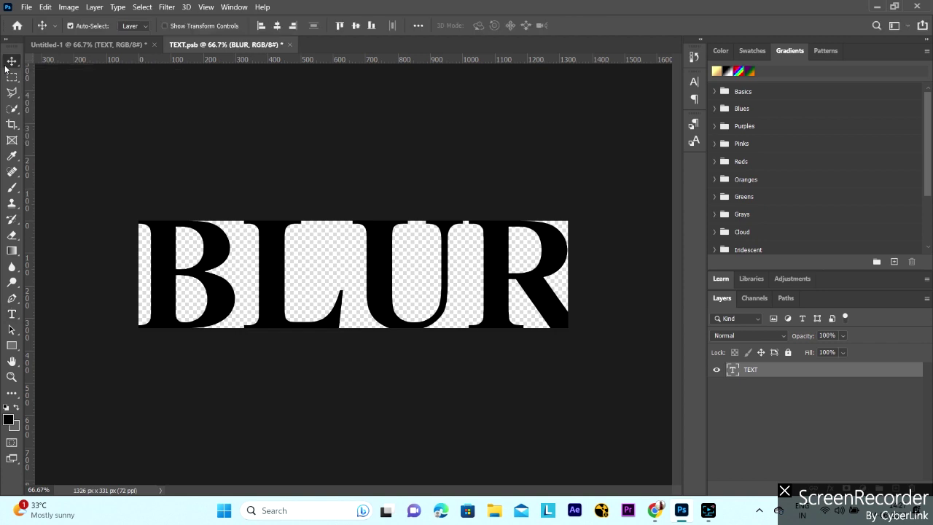
click(291, 45)
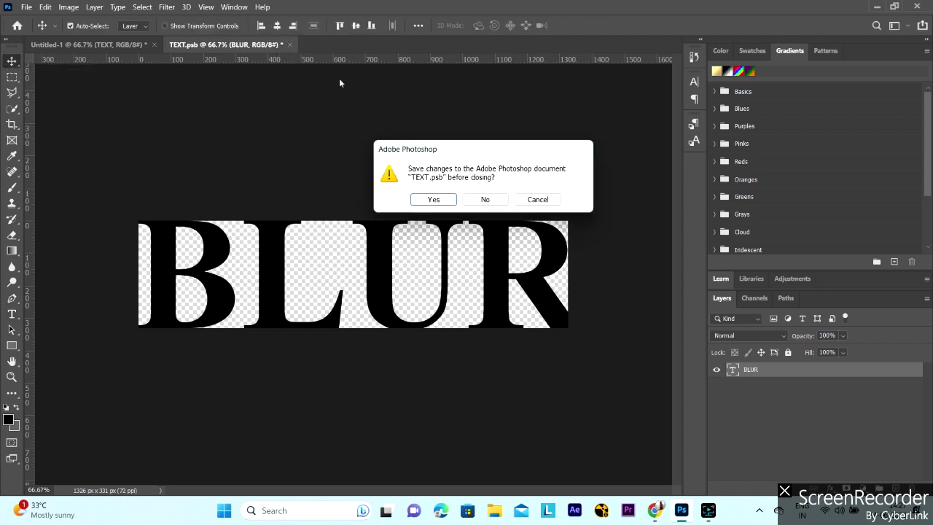
click(441, 199)
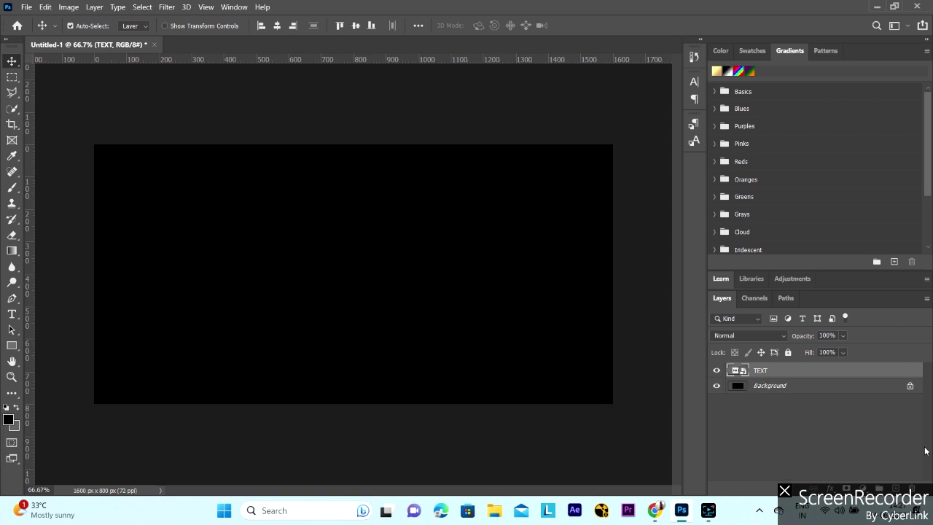
click(916, 489)
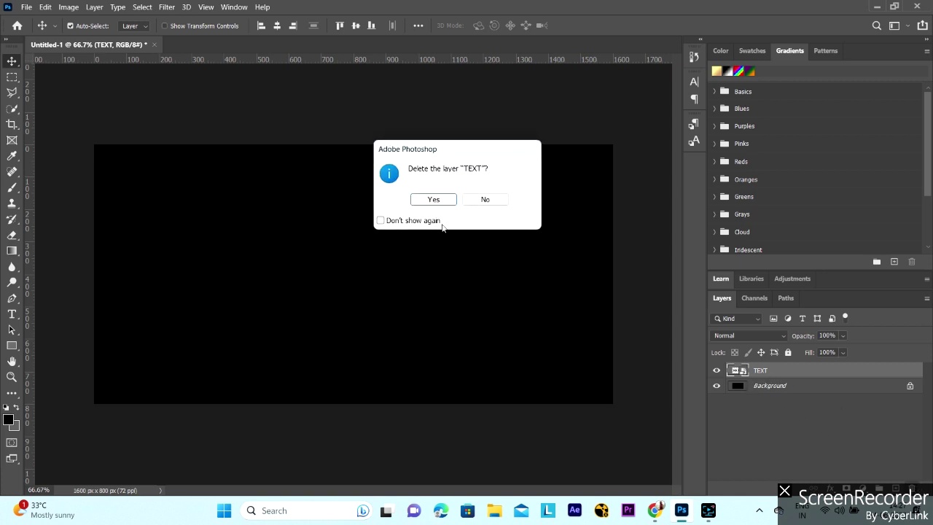
click(434, 200)
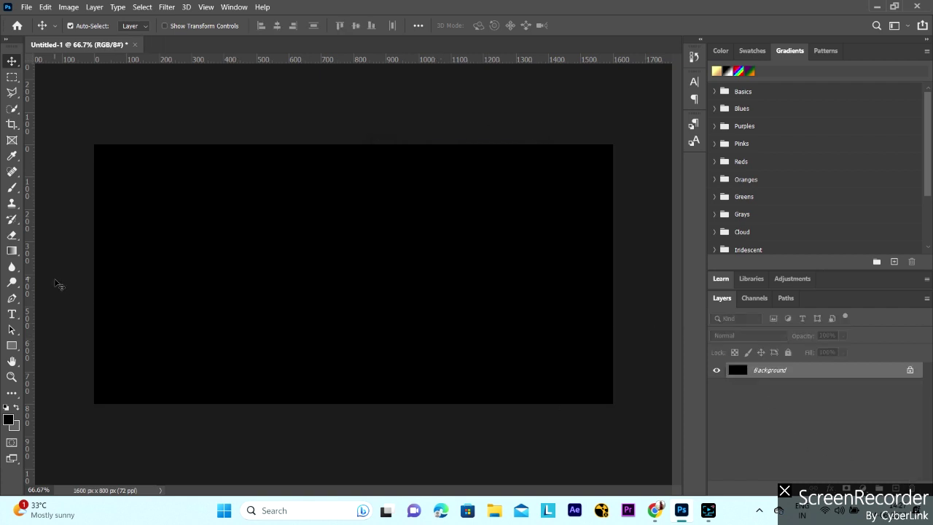
Add a new type layer with the word TEXT and set its colour to white (ffffff).
click(12, 314)
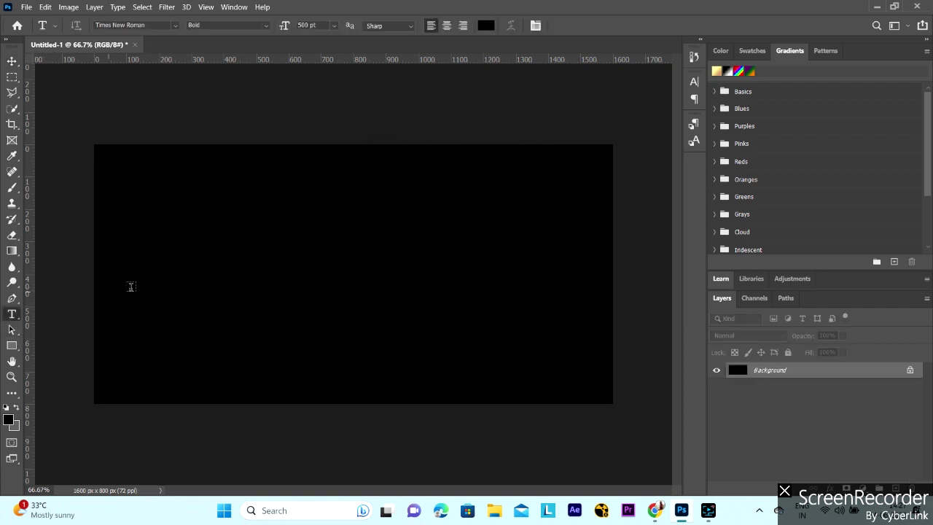
click(185, 266)
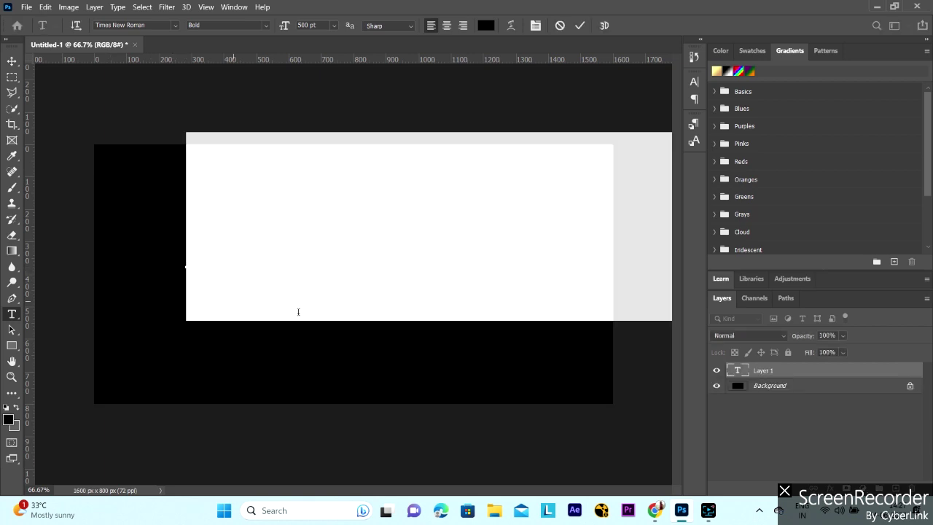
text(ab)
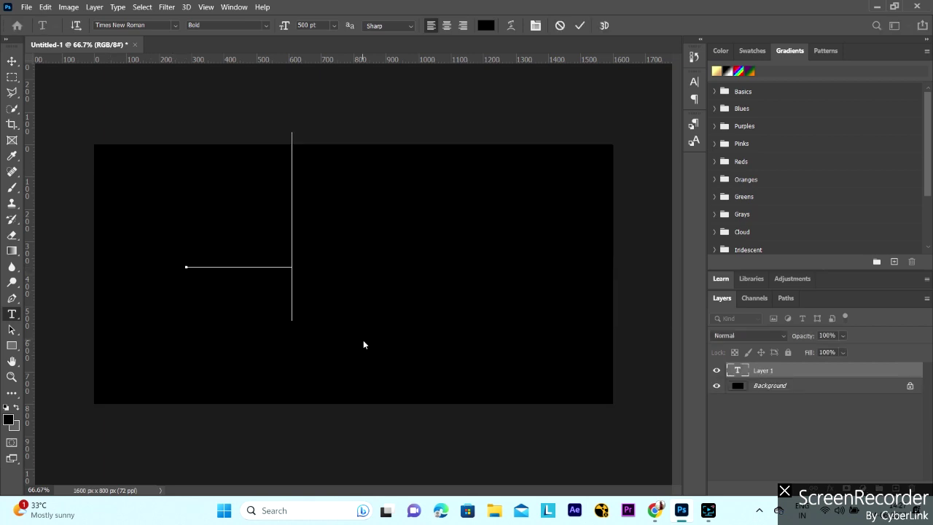
text(cd)
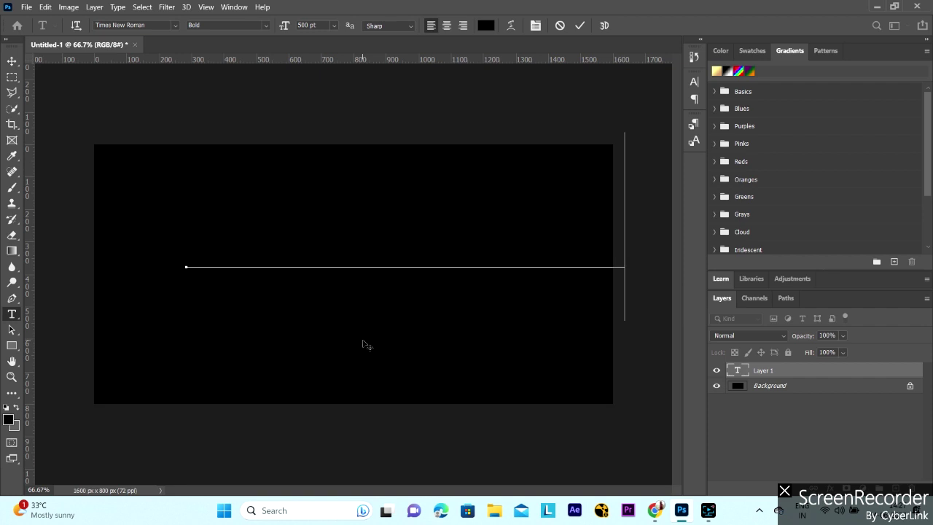
key(shift+Left)
key(shift+Left)
key(shift+Left)
key(shift+Left)
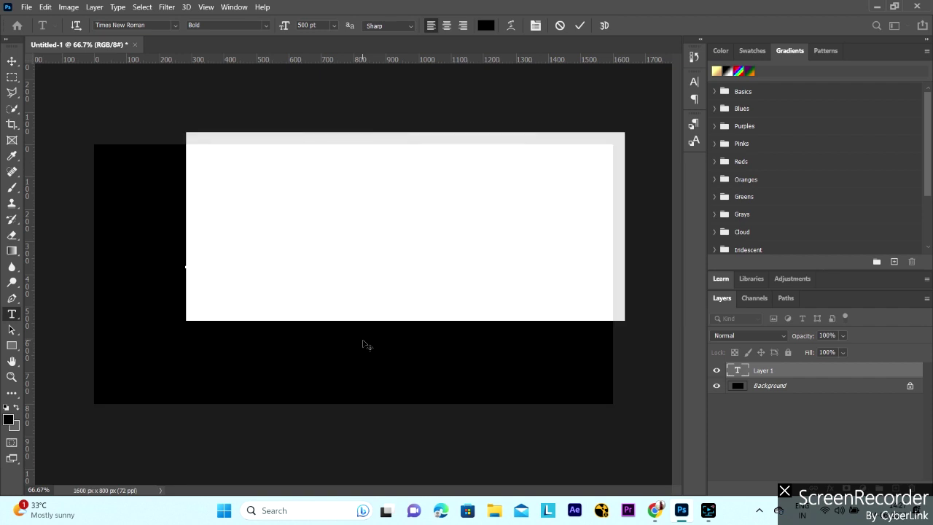
click(485, 25)
text(ffffff)
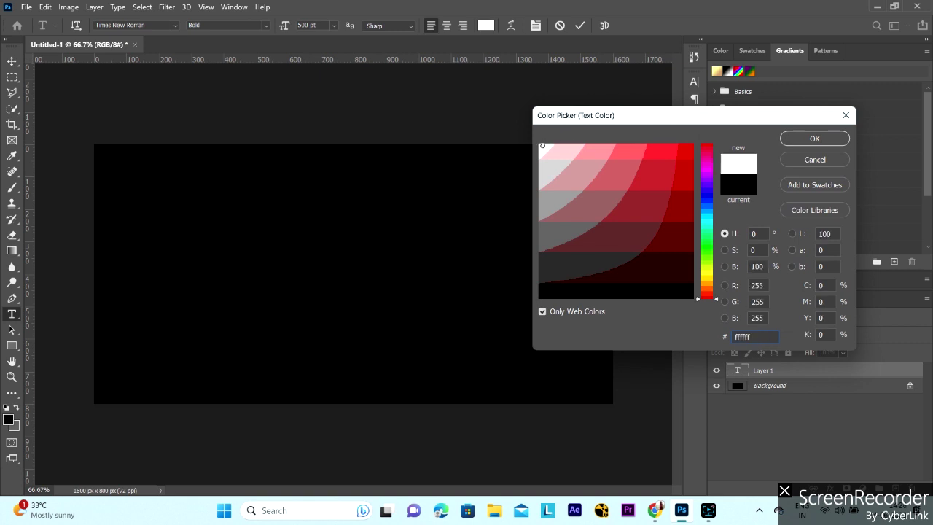
click(809, 138)
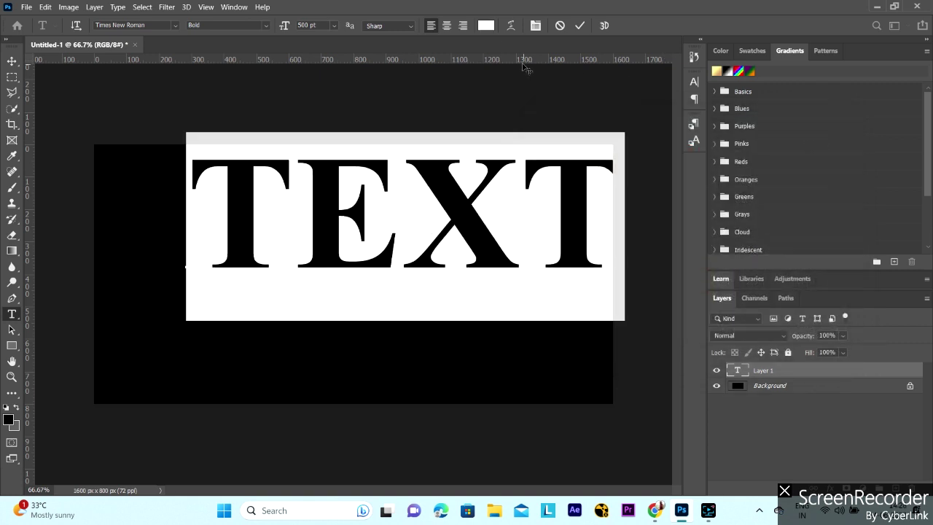
Commit the new TEXT layer and align it to the canvas's vertical and horizontal centres.
click(12, 60)
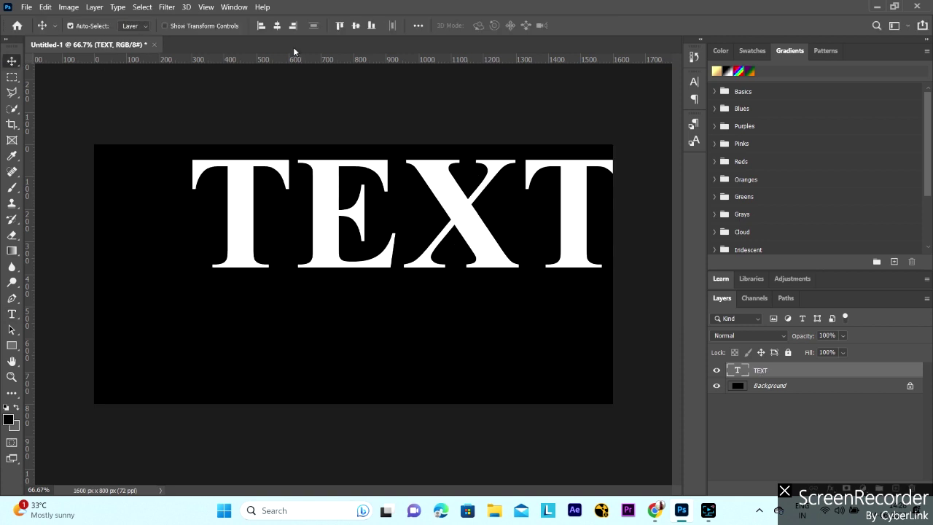
click(418, 27)
click(455, 61)
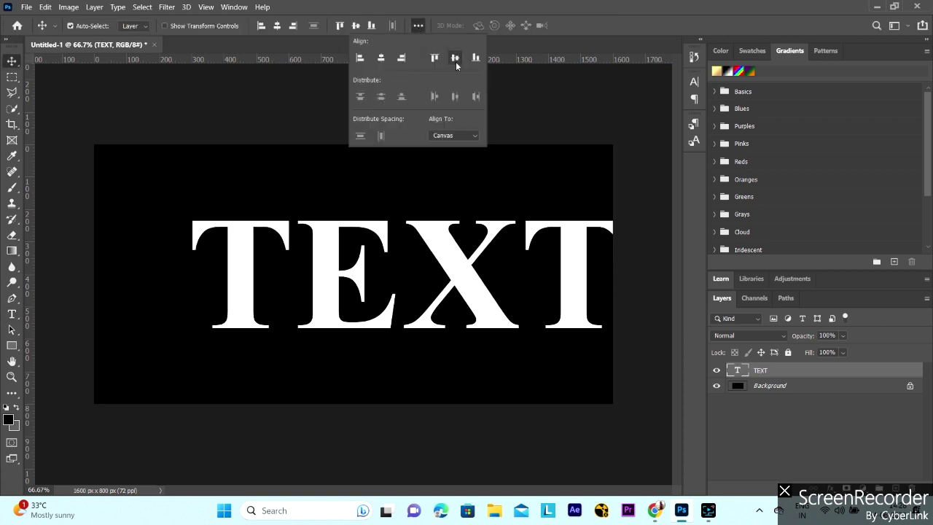
click(382, 58)
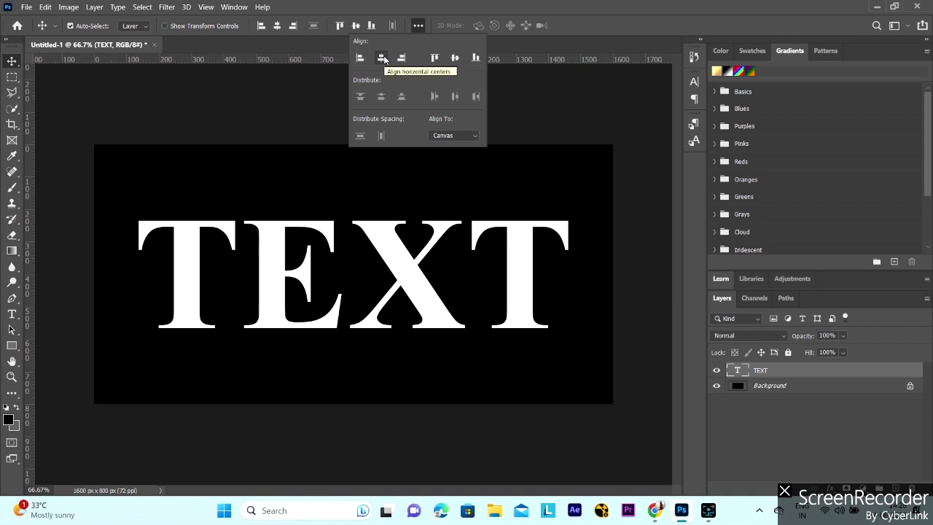
click(541, 98)
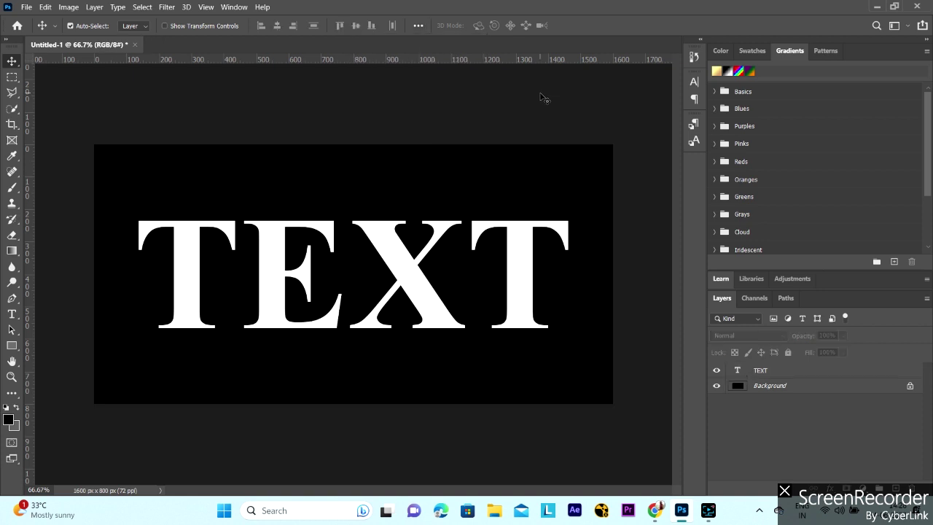
Duplicate the Background layer, then combine TEXT and Background copy into one TEXT smart object.
click(819, 391)
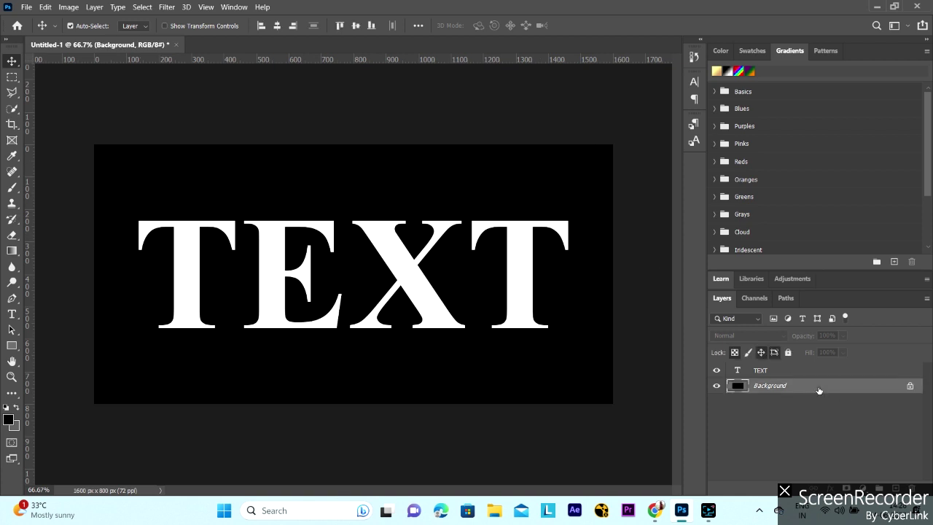
key(ctrl)
key(ctrl+j)
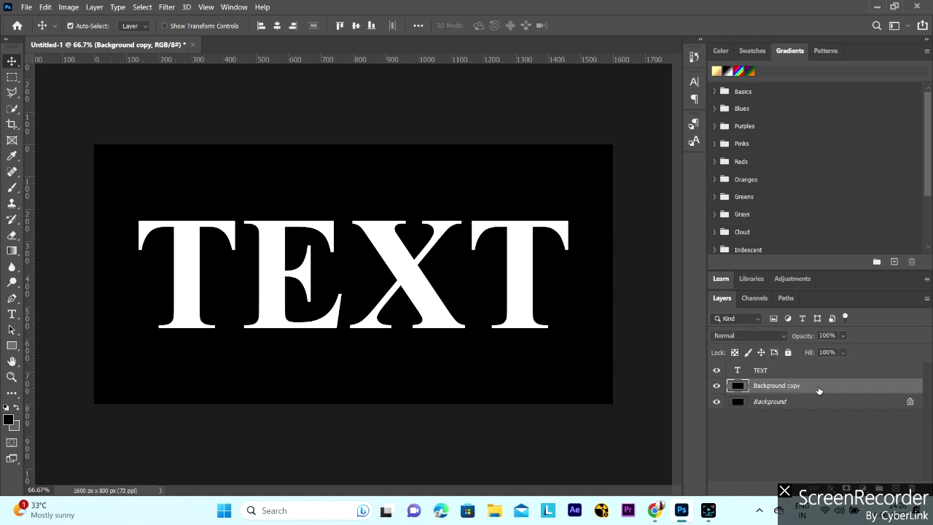
click(808, 375)
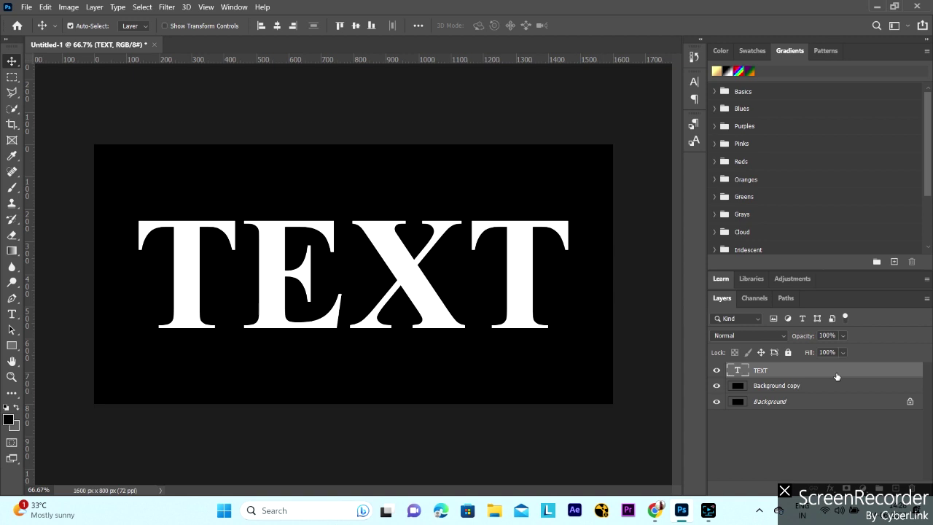
click(817, 386)
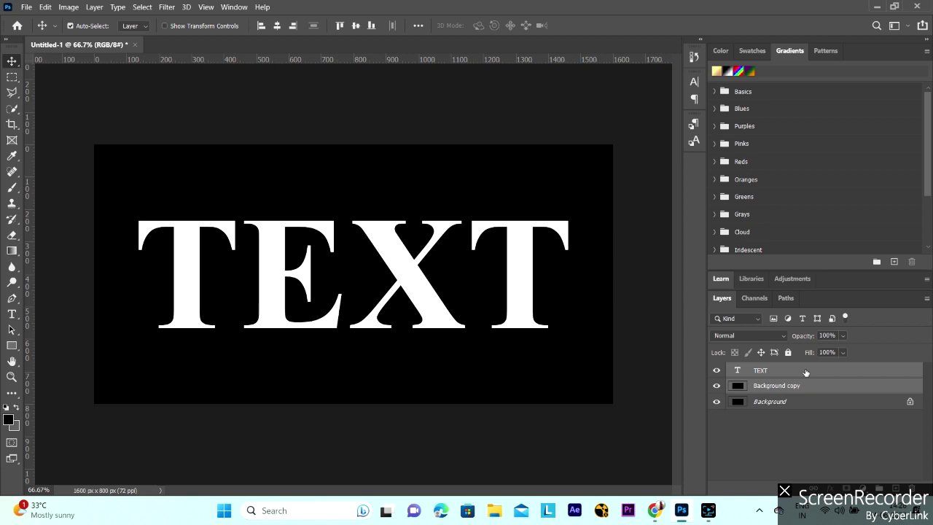
right_click(805, 373)
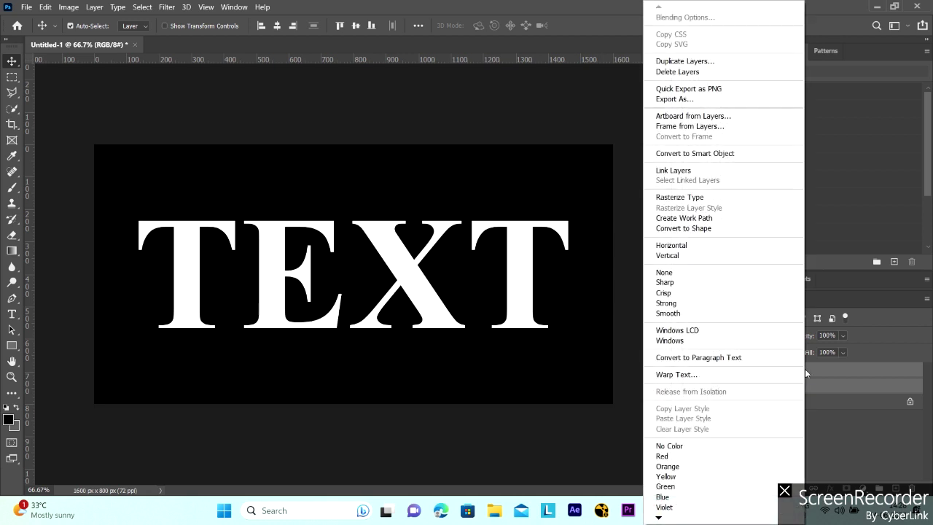
click(758, 154)
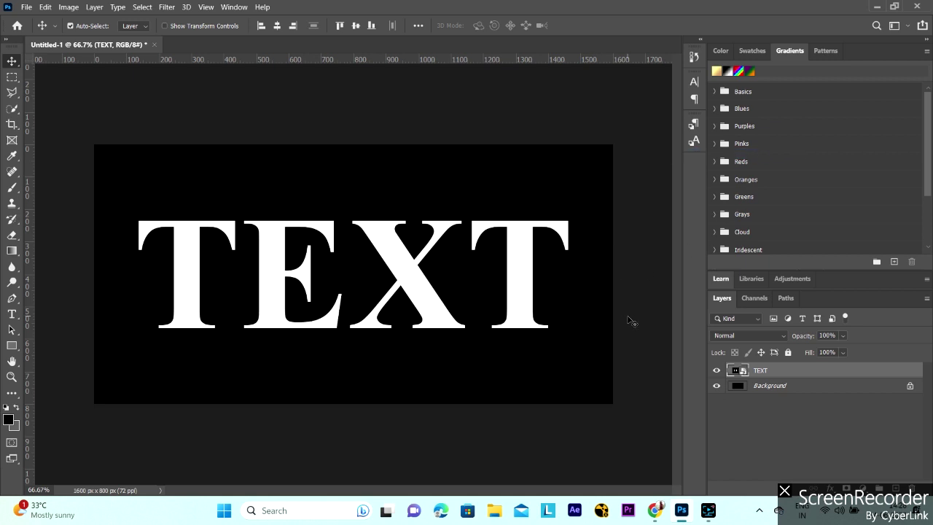
Apply a Gaussian Blur smart filter with a 30-pixel radius to the TEXT smart object.
click(167, 7)
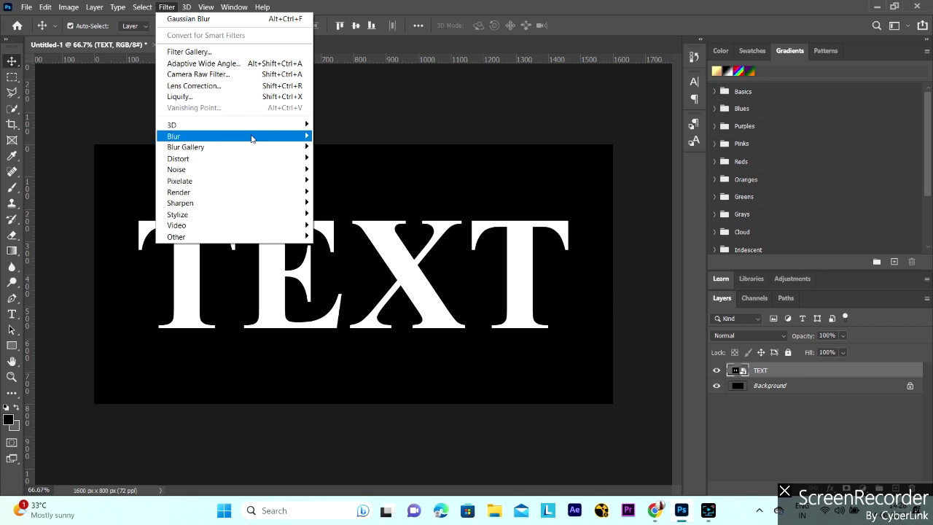
mouse_move(252, 136)
click(350, 181)
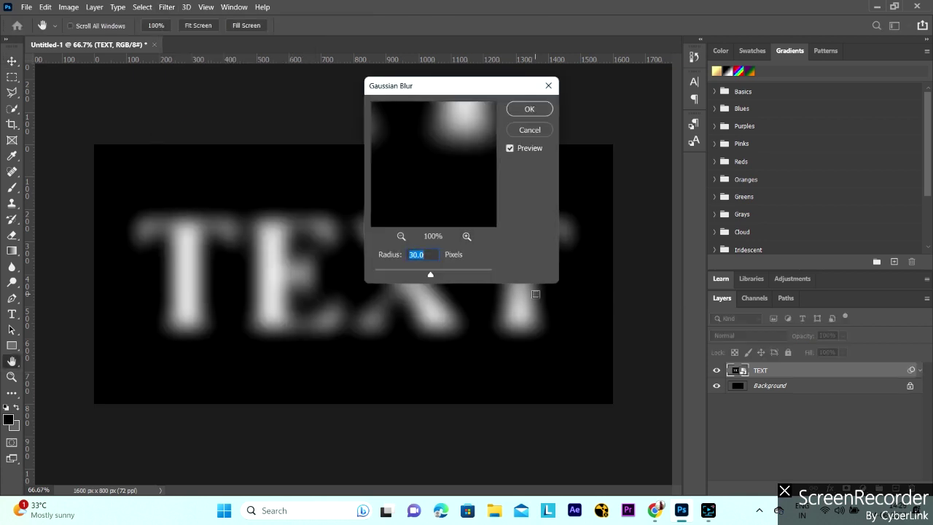
click(530, 108)
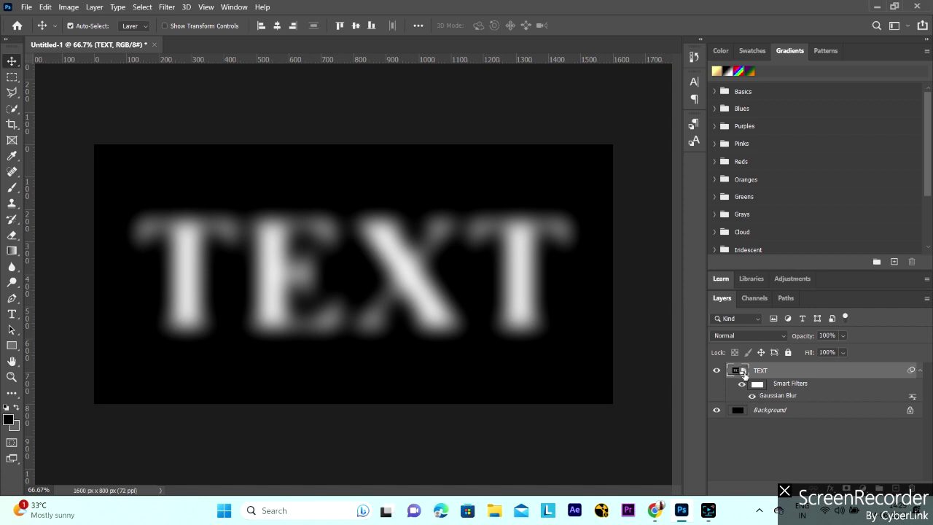
Open the smart object's TEXT1.psb contents and retype the word TEXT as BLUR.
double_click(742, 371)
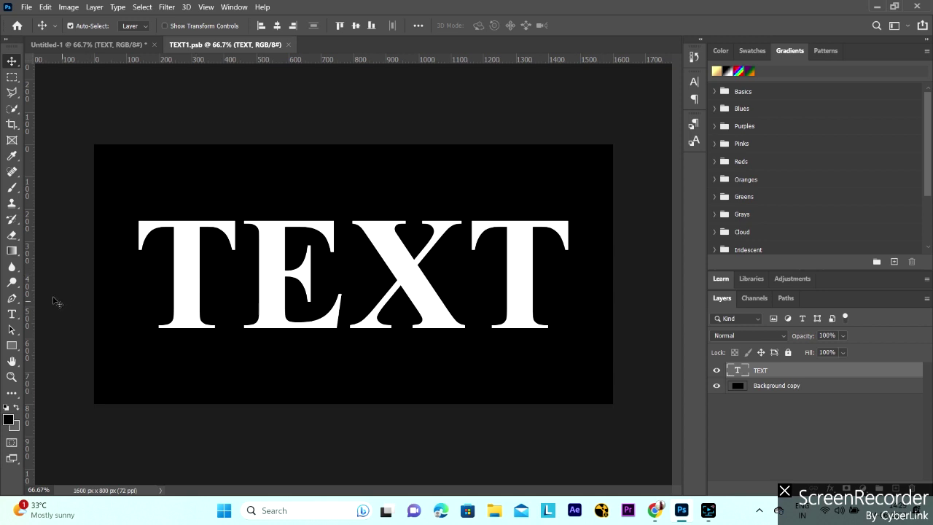
click(13, 315)
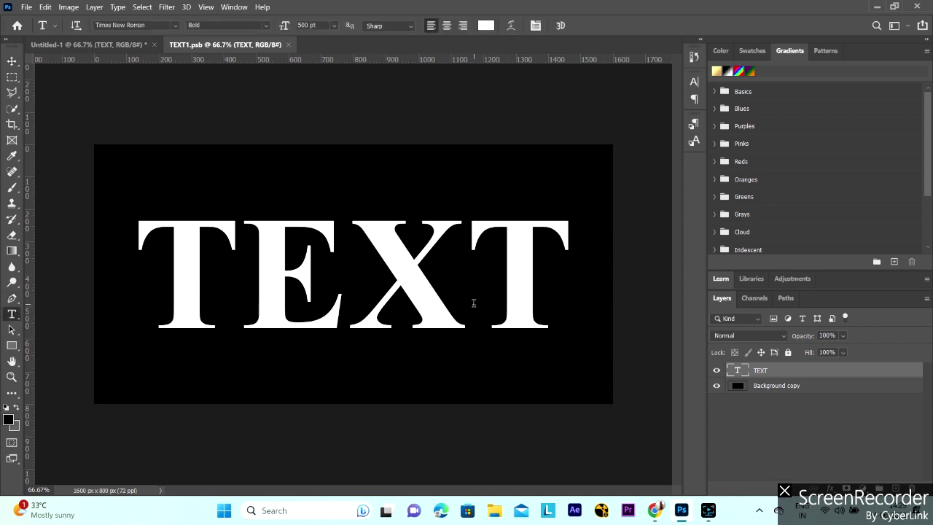
drag(550, 274, 151, 282)
click(151, 281)
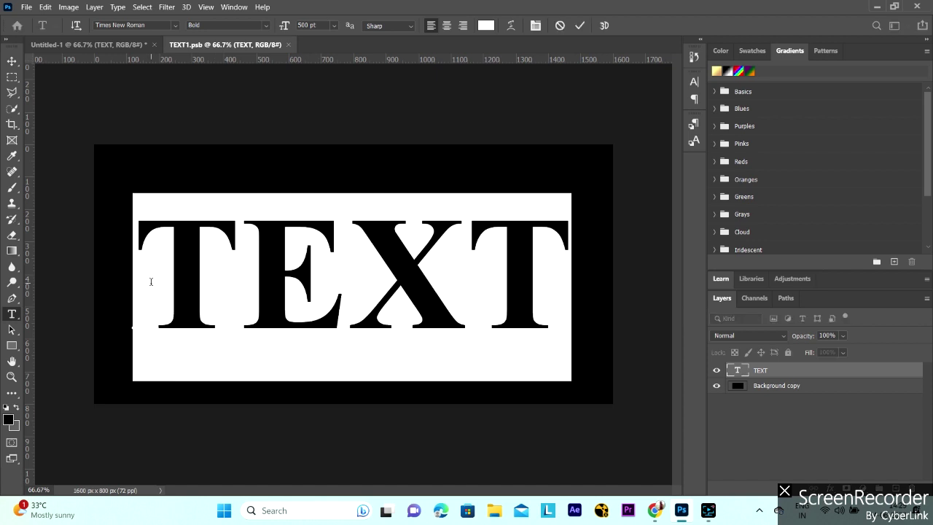
text(BLUR)
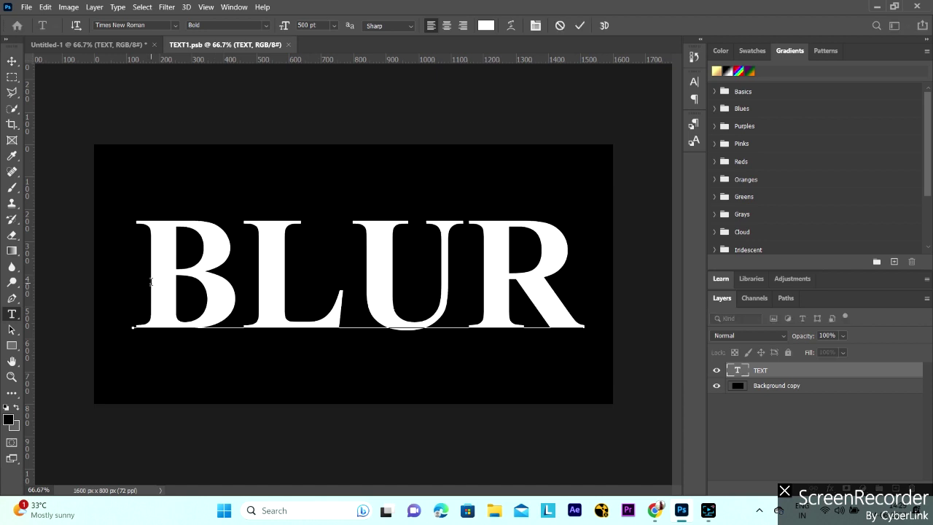
click(10, 61)
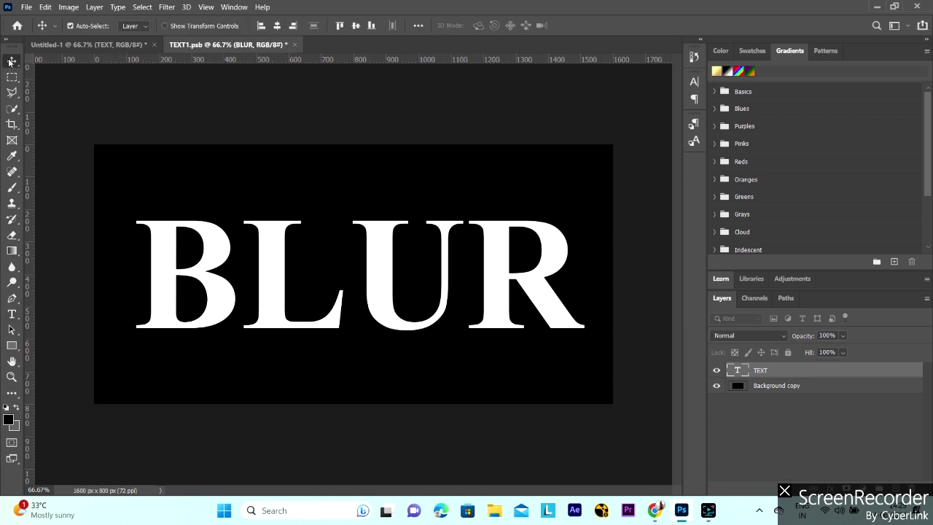
Close TEXT1.psb, saving changes, so Untitled-1 shows the Gaussian-blurred BLUR.
click(295, 46)
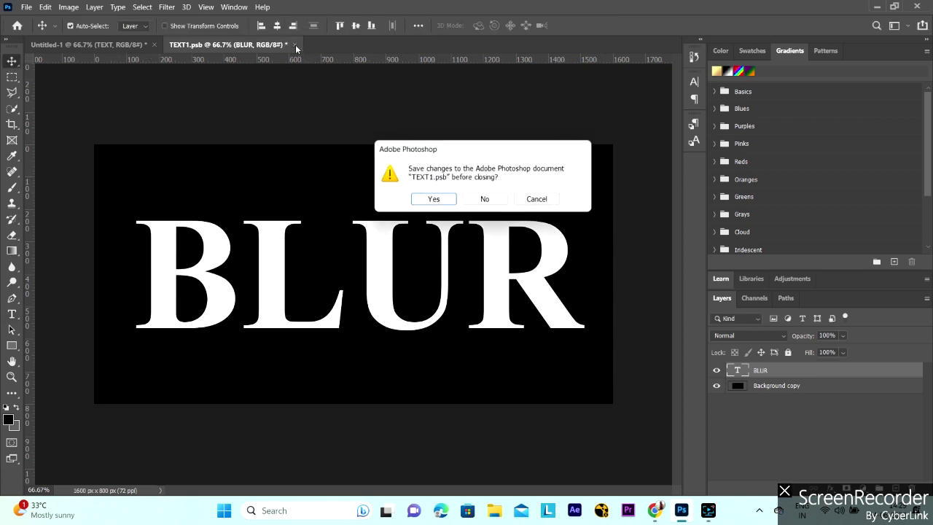
click(433, 199)
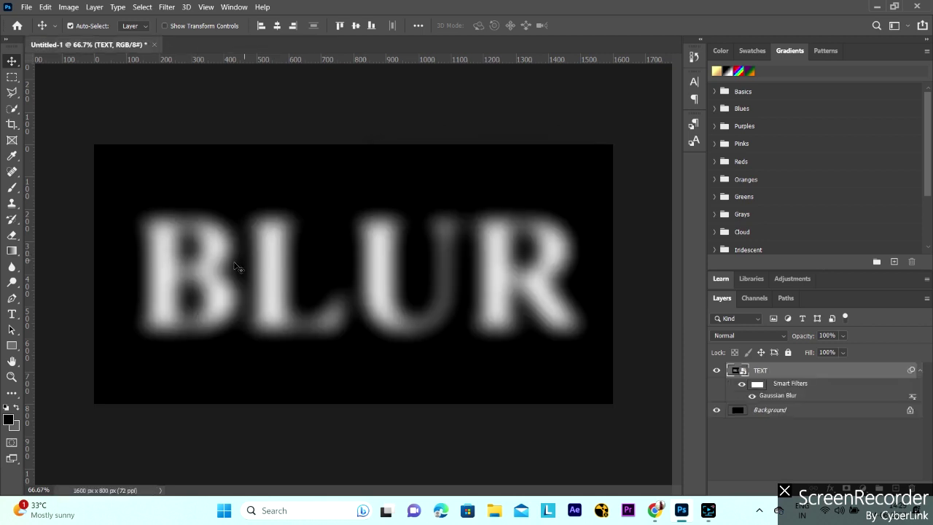